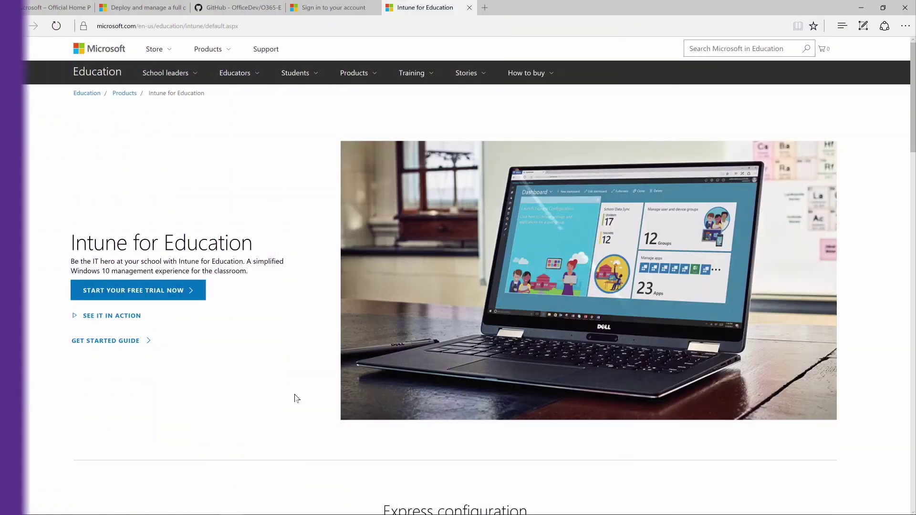
# Start the Intune for Education free trial and sign in with the existing admin account and its password
pyautogui.click(173, 292)
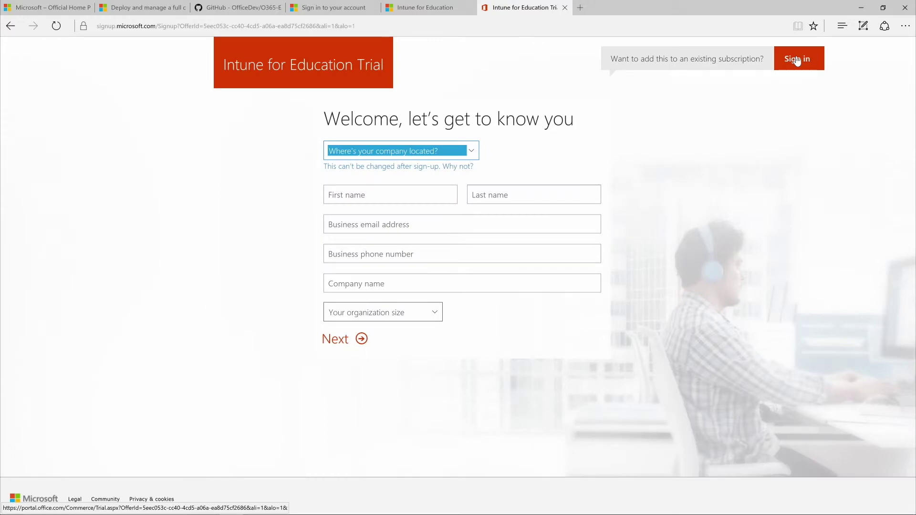
pyautogui.click(797, 59)
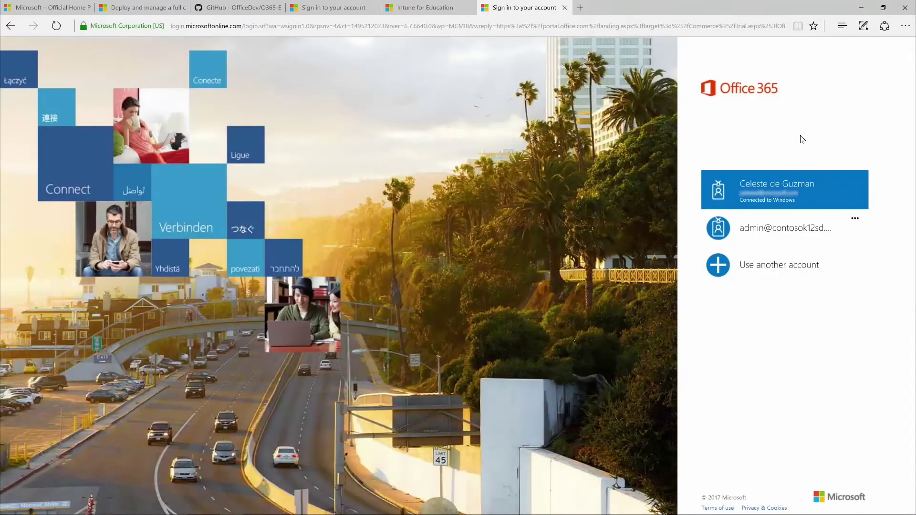
pyautogui.click(803, 225)
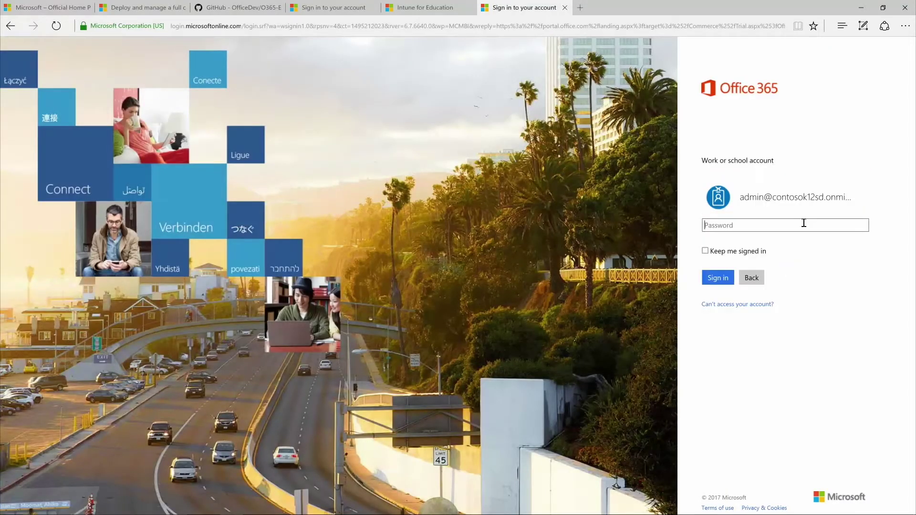
pyautogui.write('••••••••••••••••')
pyautogui.press('Return')
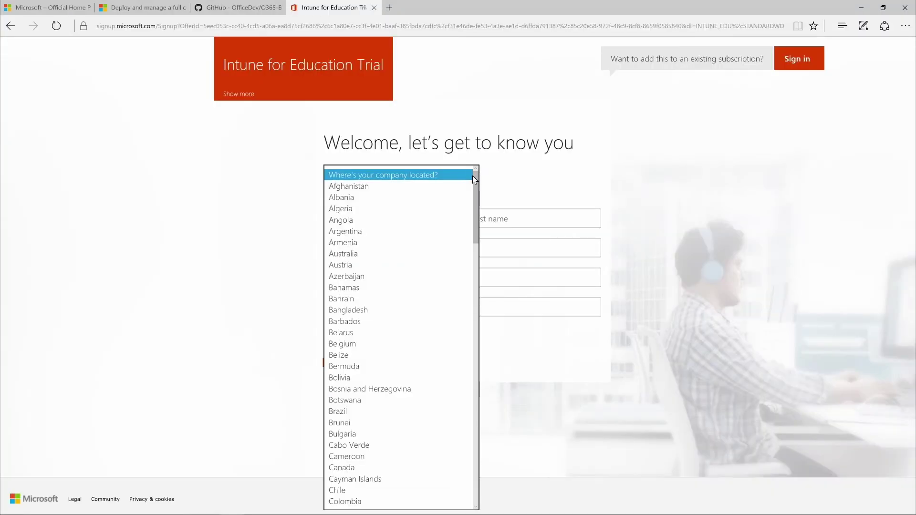
# Set the company location to United States and enter the contact's first and last name
pyautogui.write('united')
pyautogui.scroll(-3, 439, 275)
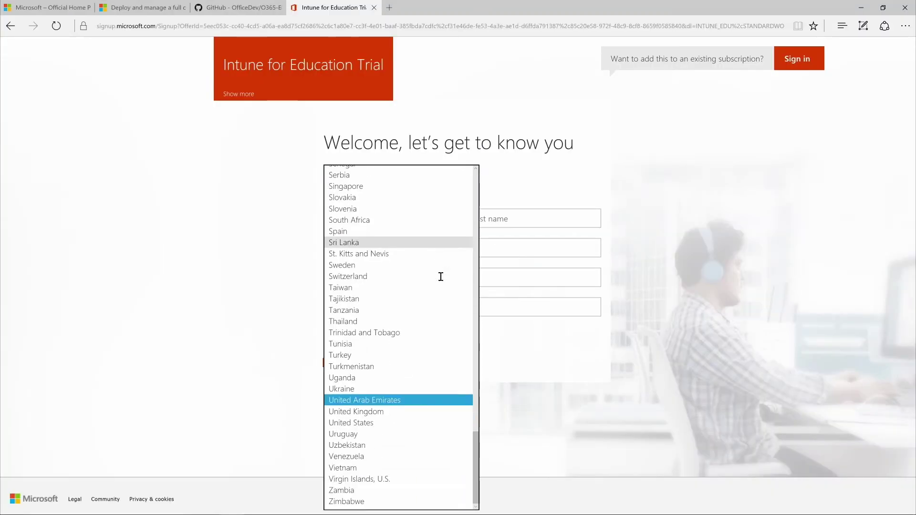
pyautogui.click(387, 423)
pyautogui.click(395, 218)
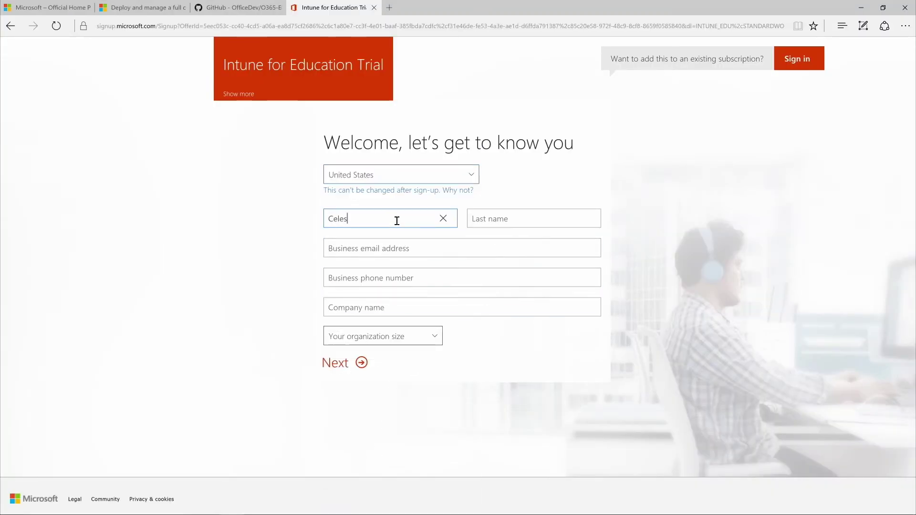
pyautogui.press('Tab')
# Enter the business e-mail and phone, company Contoso, size 250-999 people, and submit
pyautogui.press('Tab')
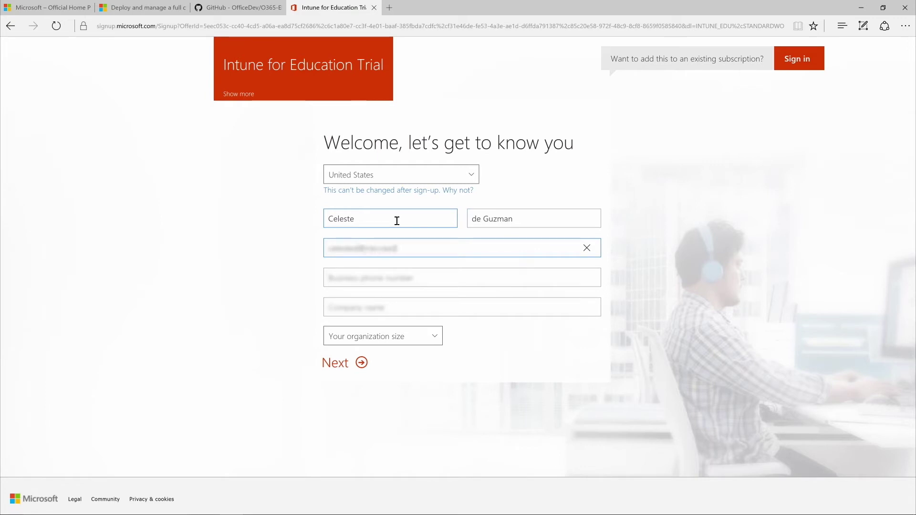
pyautogui.press('Tab')
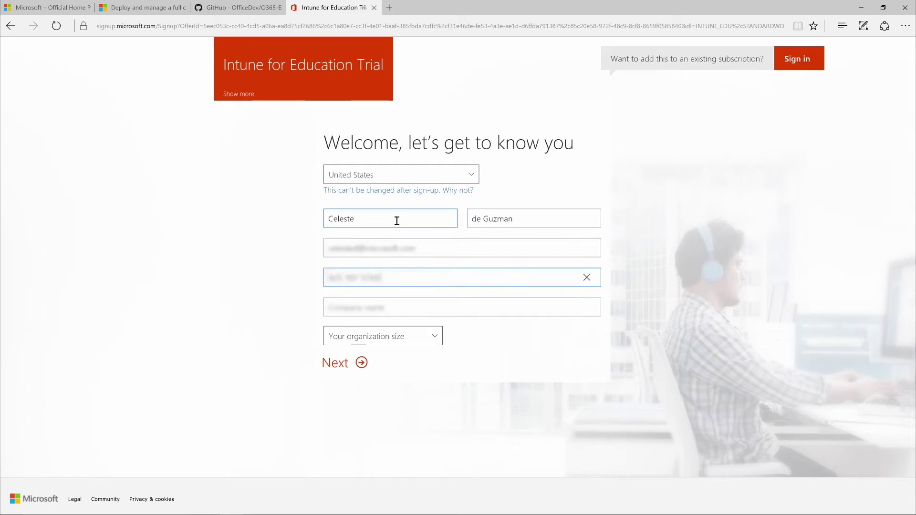
pyautogui.press('Tab')
pyautogui.write('Contoso')
pyautogui.press('Tab')
pyautogui.click(435, 334)
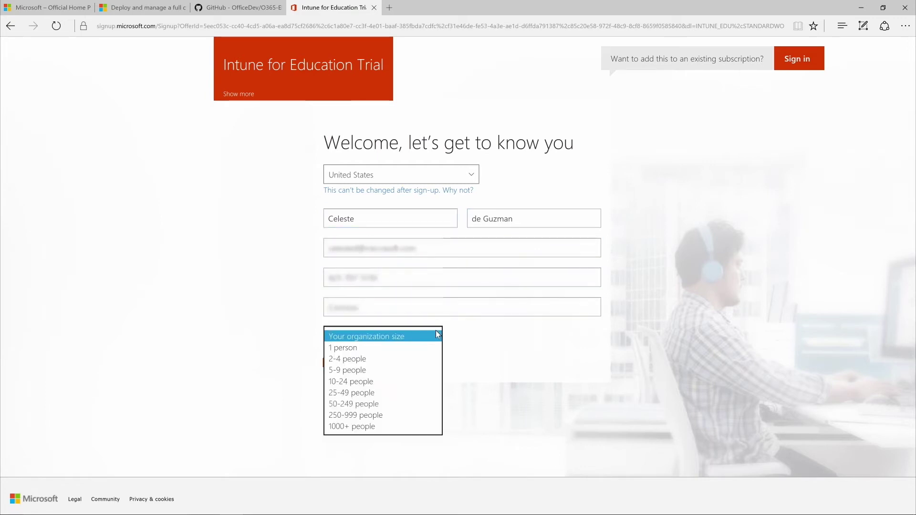
pyautogui.click(393, 415)
pyautogui.click(360, 365)
# Create user ID admin on domain ContosoK12SD with a confirmed password
pyautogui.write('admin')
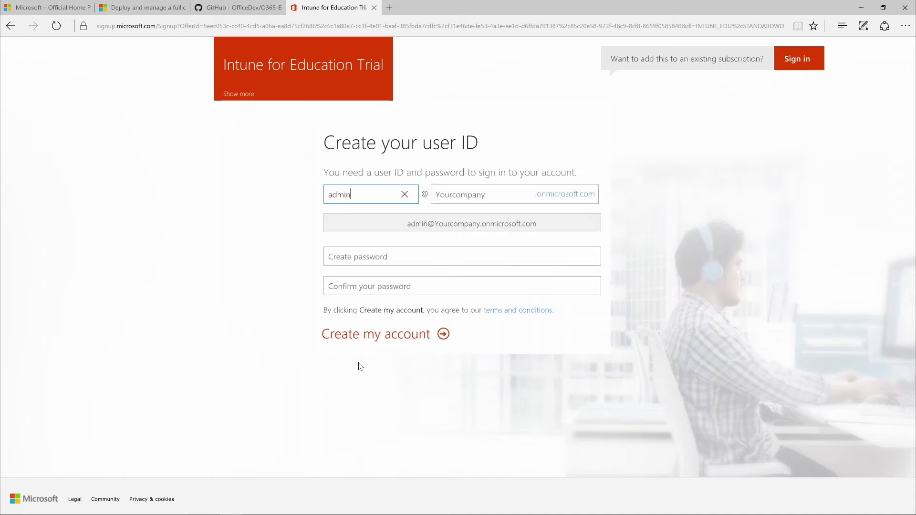
pyautogui.press('Tab')
pyautogui.write('ContosoK12SD')
pyautogui.press('Tab')
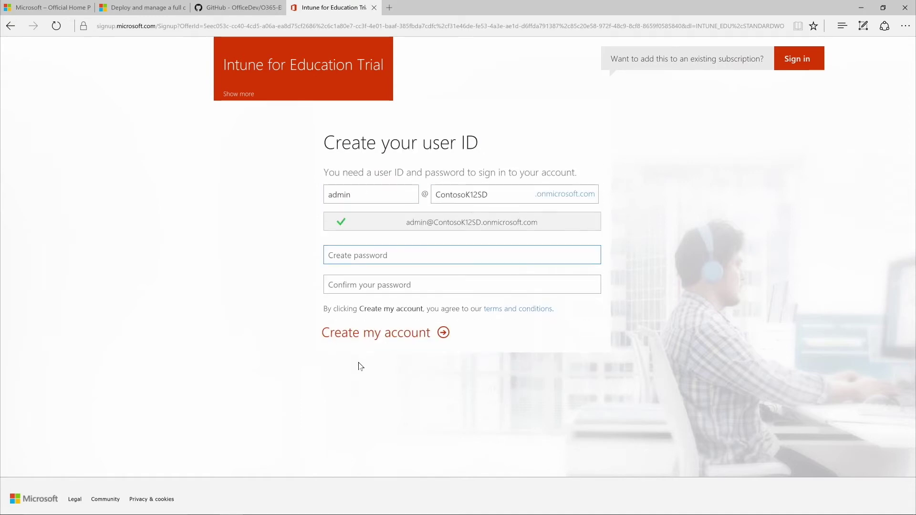
pyautogui.write('P•••••••••••••••')
pyautogui.press('Tab')
pyautogui.write('••••••••••••••')
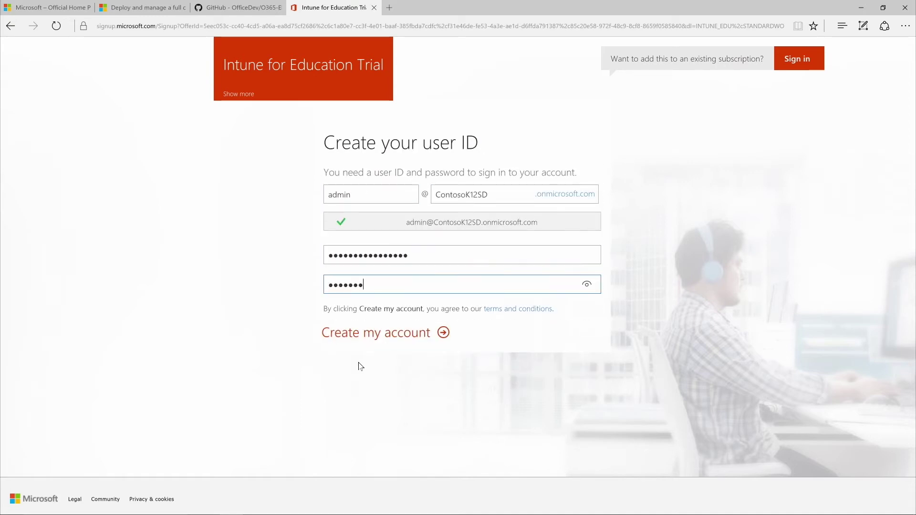
pyautogui.write('••')
pyautogui.click(380, 337)
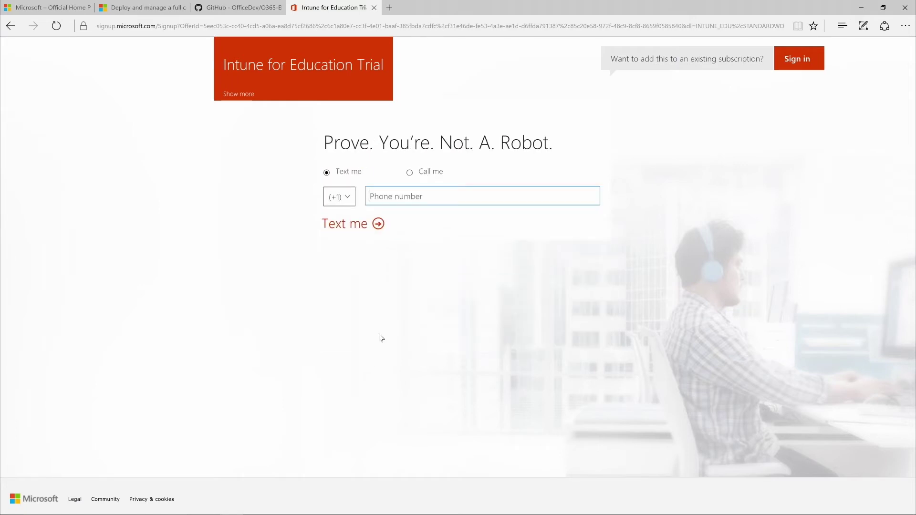
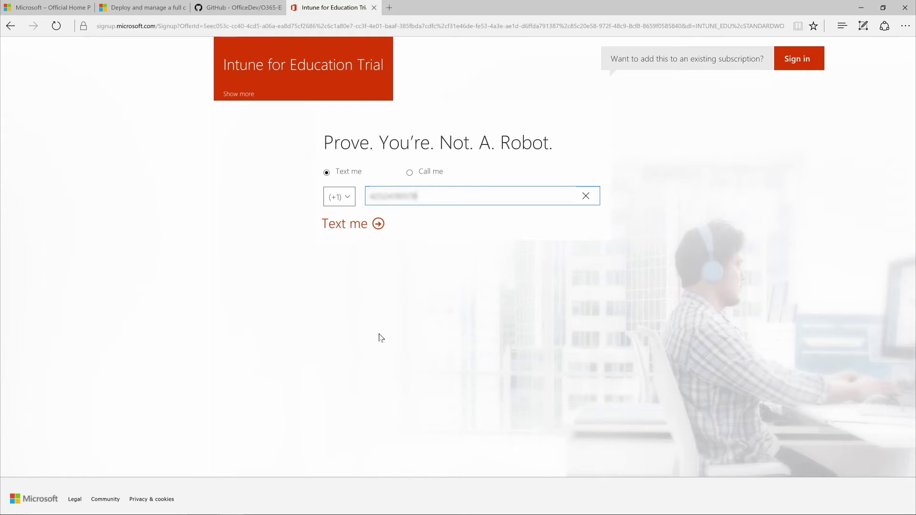
# Verify the account by text message, entering the phone number and the received code
pyautogui.click(372, 223)
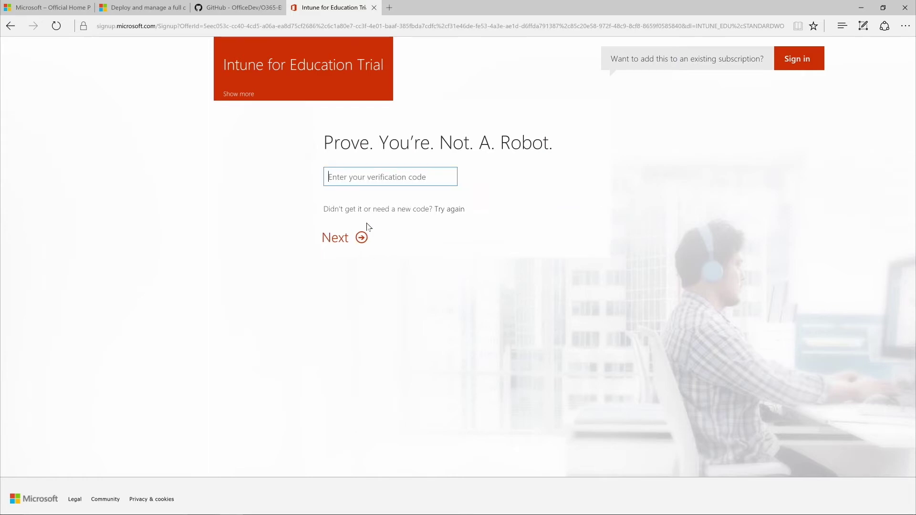
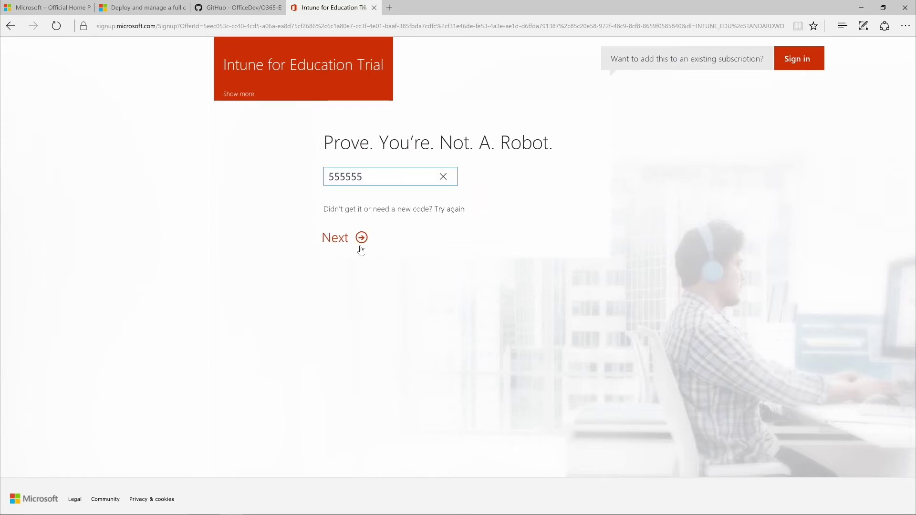
pyautogui.click(361, 238)
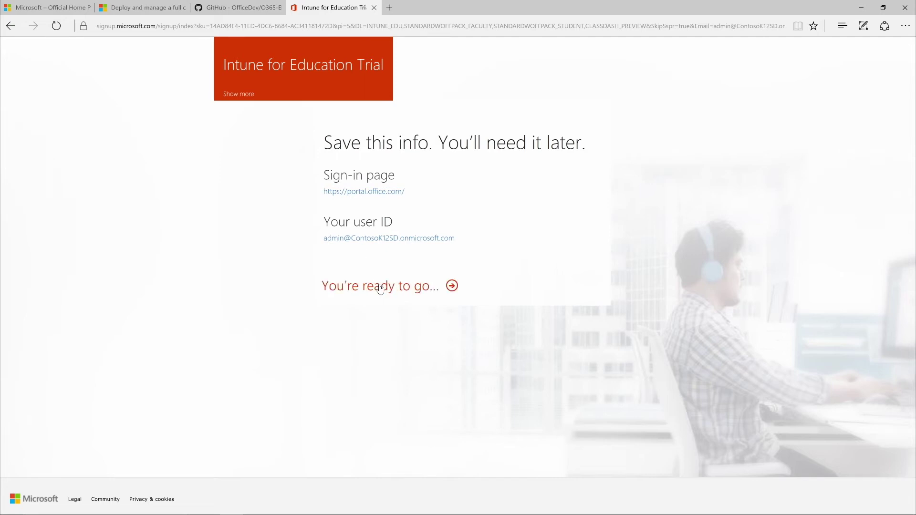
# Continue from the You're ready to go sign-in details into the eligibility verification wizard
pyautogui.click(380, 288)
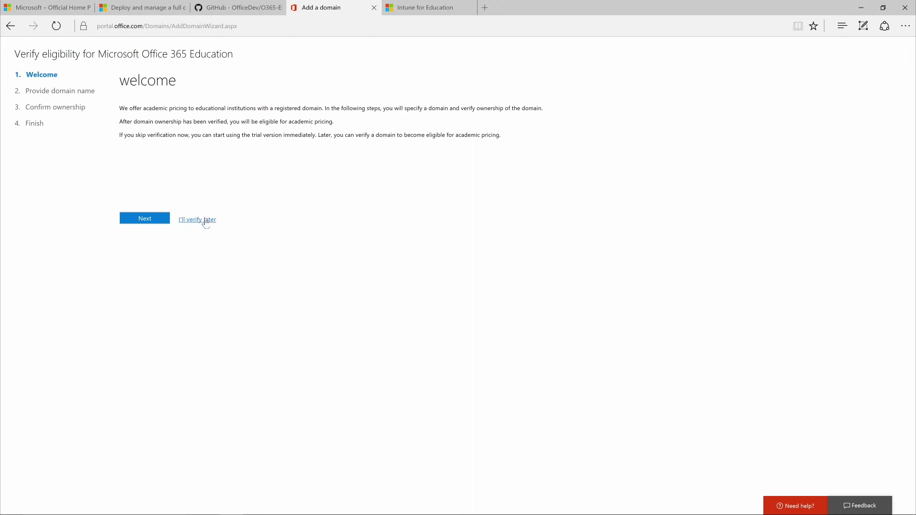
# Choose I'll verify later for domain ownership and confirm with Yes
pyautogui.click(206, 221)
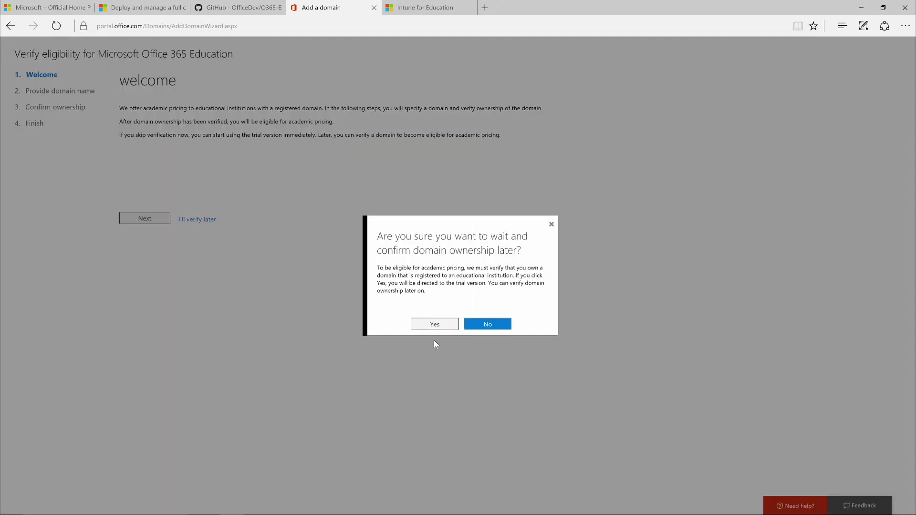
pyautogui.click(435, 326)
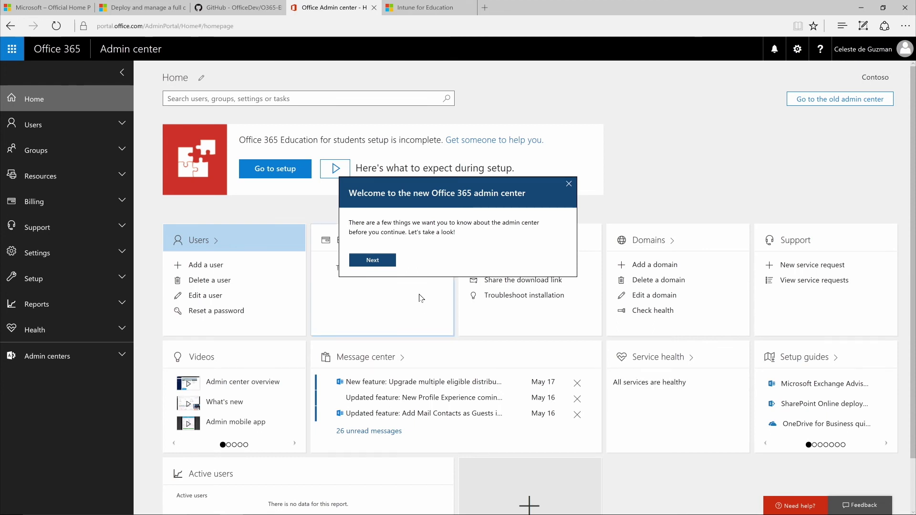
# Advance the welcome tour past the search tip to the Navigate the admin center step
pyautogui.click(383, 262)
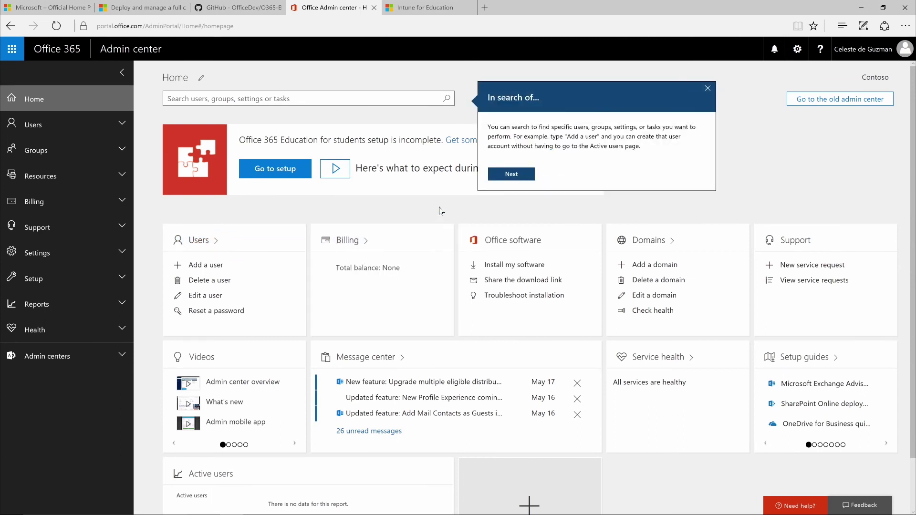
pyautogui.click(510, 175)
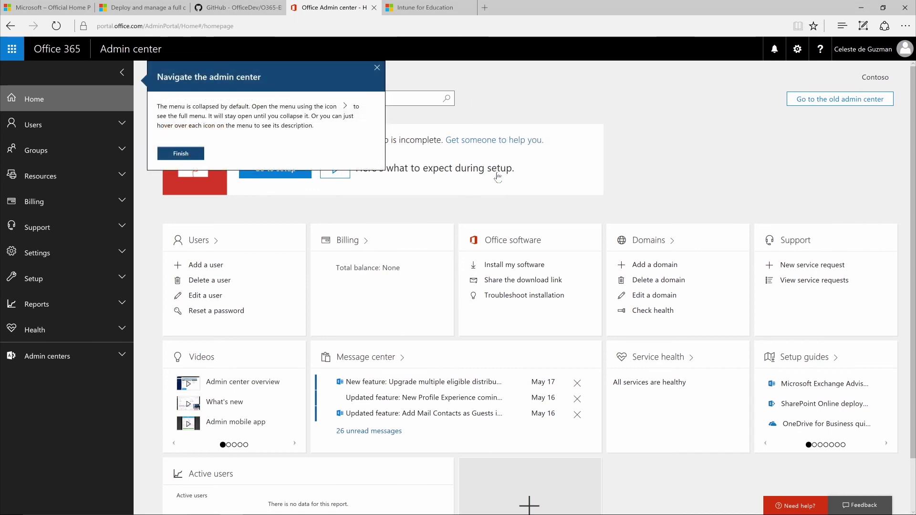